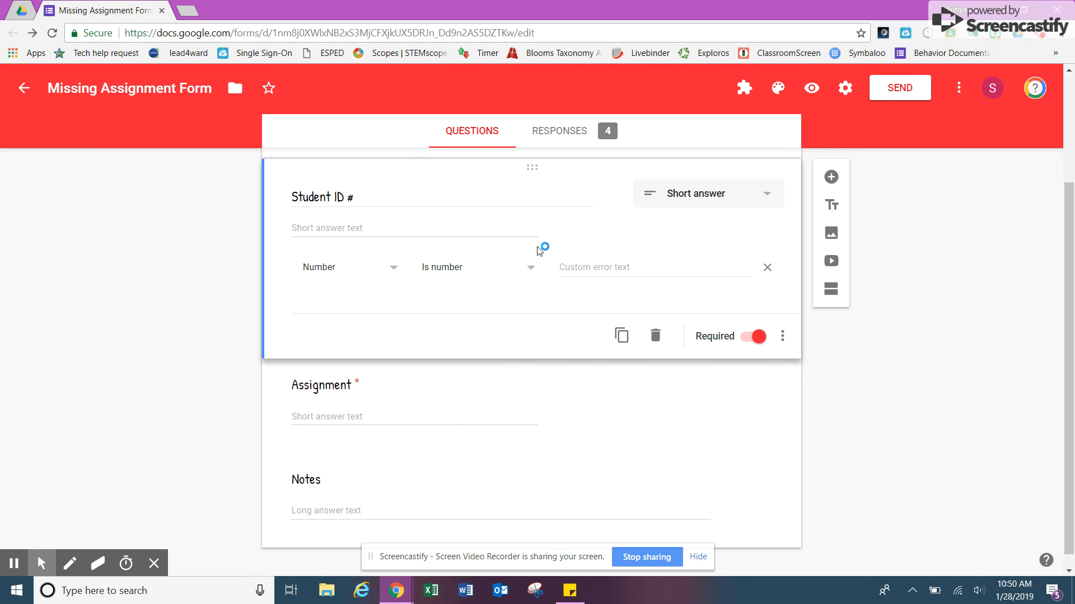
Show the Missing Assignment Form's response summary with its 4 responses by Student ID #.
{"action": "left_click_drag", "start_coordinate": [1065, 371], "coordinate": [1057, 283]}
{"action": "left_click", "coordinate": [548, 132]}
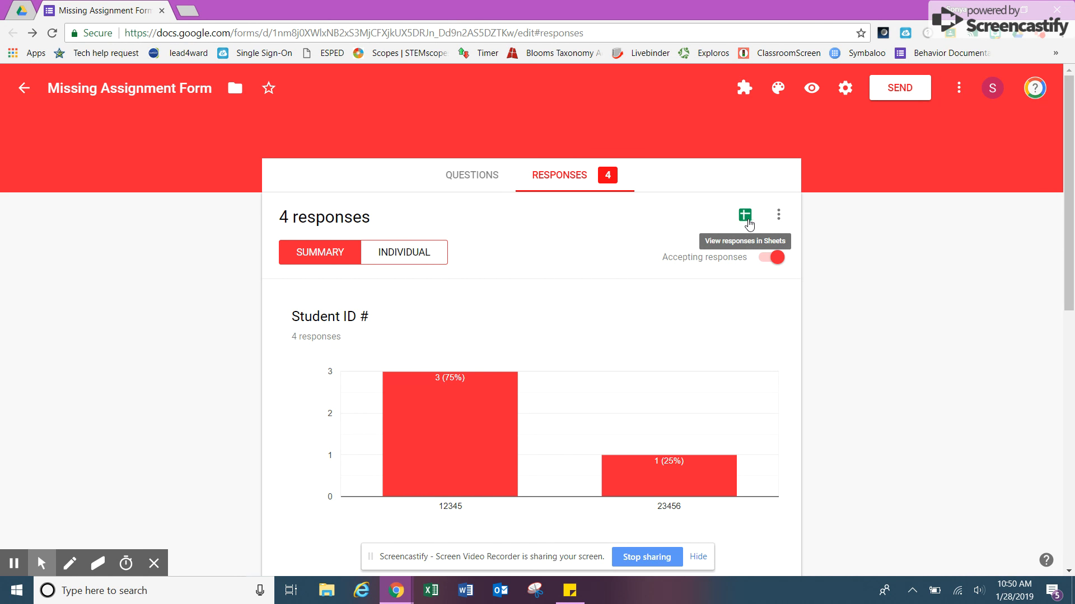
Open the linked Missing Assignment Form (Responses) spreadsheet in Sheets.
{"action": "left_click", "coordinate": [745, 218]}
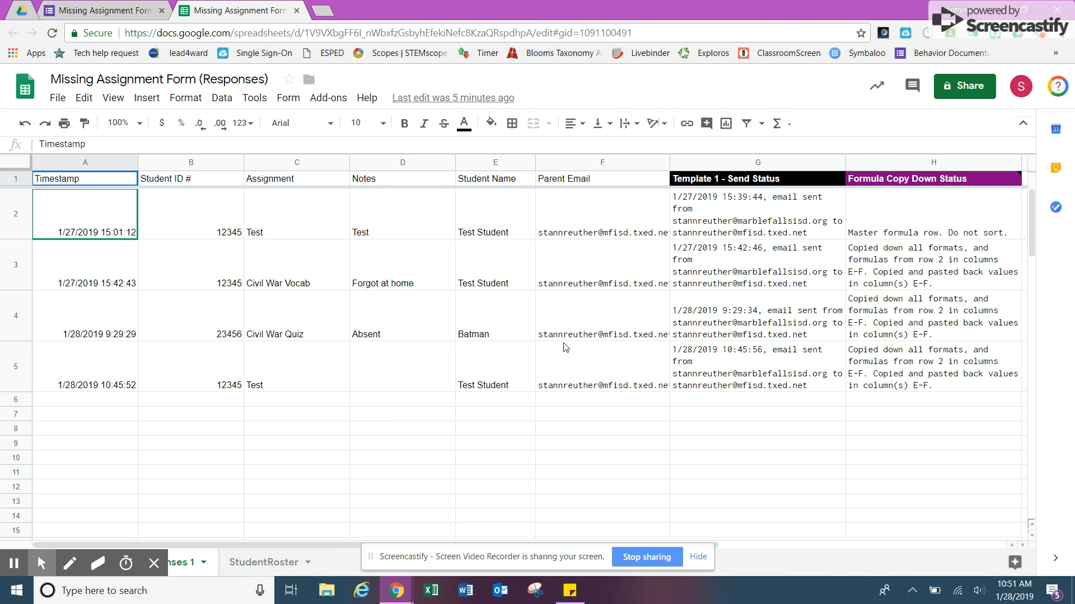
{"action": "mouse_move", "coordinate": [41, 566]}
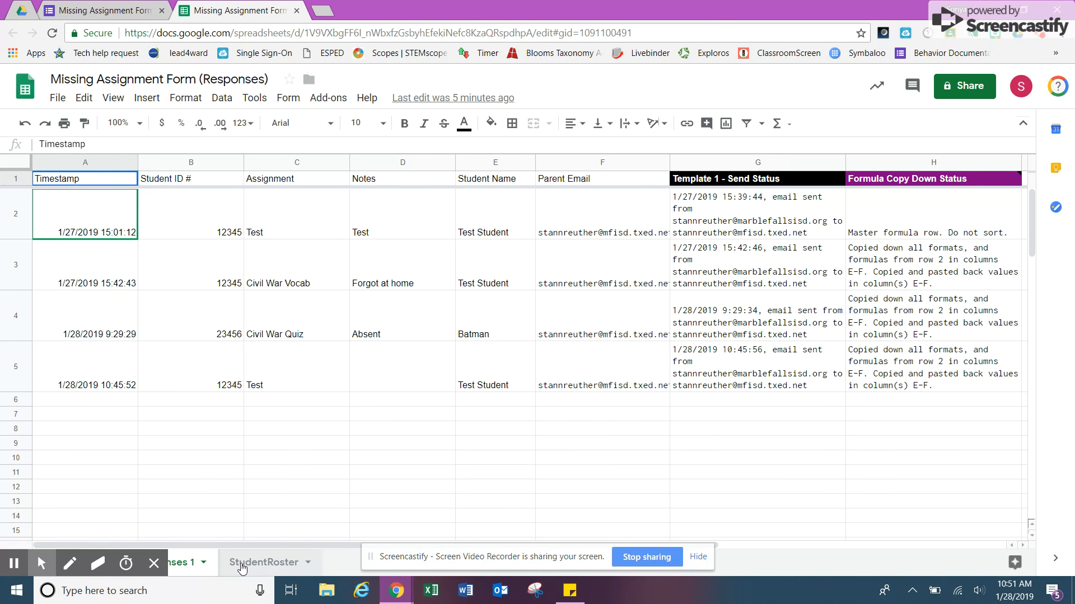
{"action": "left_click", "coordinate": [249, 567]}
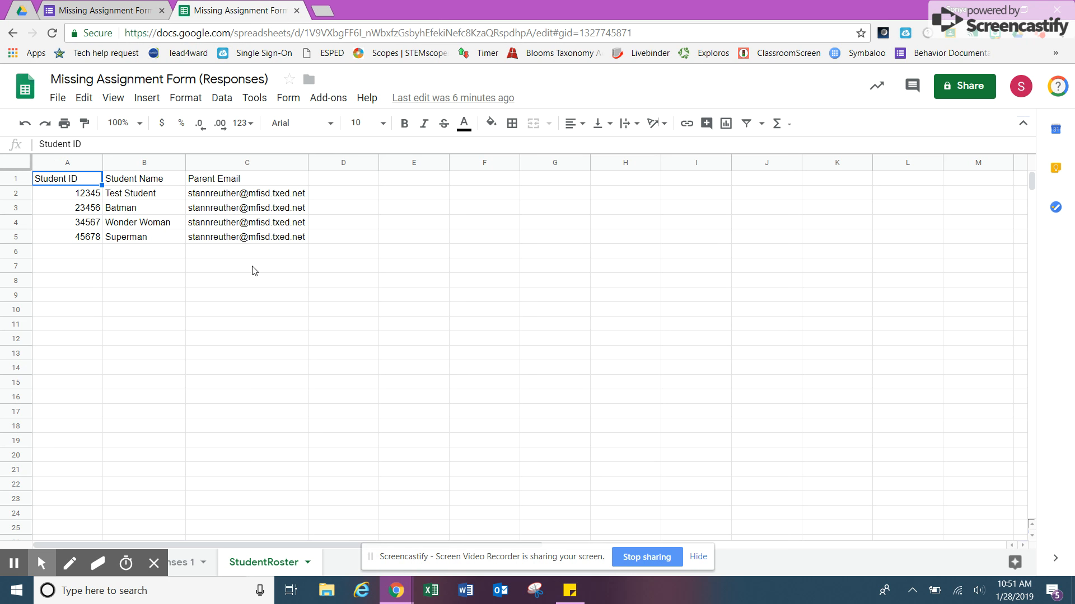
{"action": "double_click", "coordinate": [184, 577]}
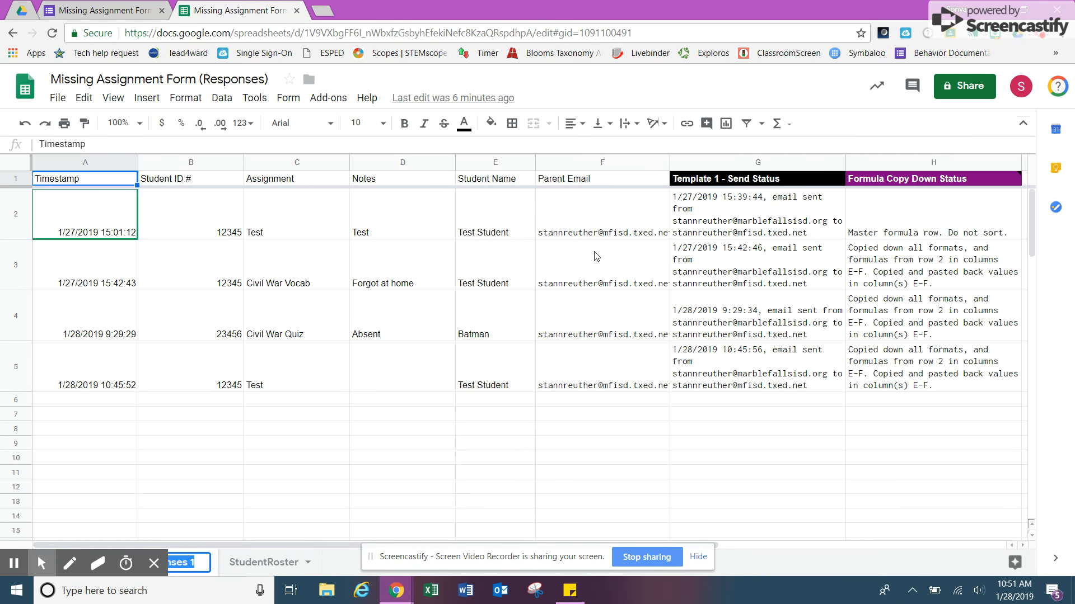
{"action": "double_click", "coordinate": [502, 219]}
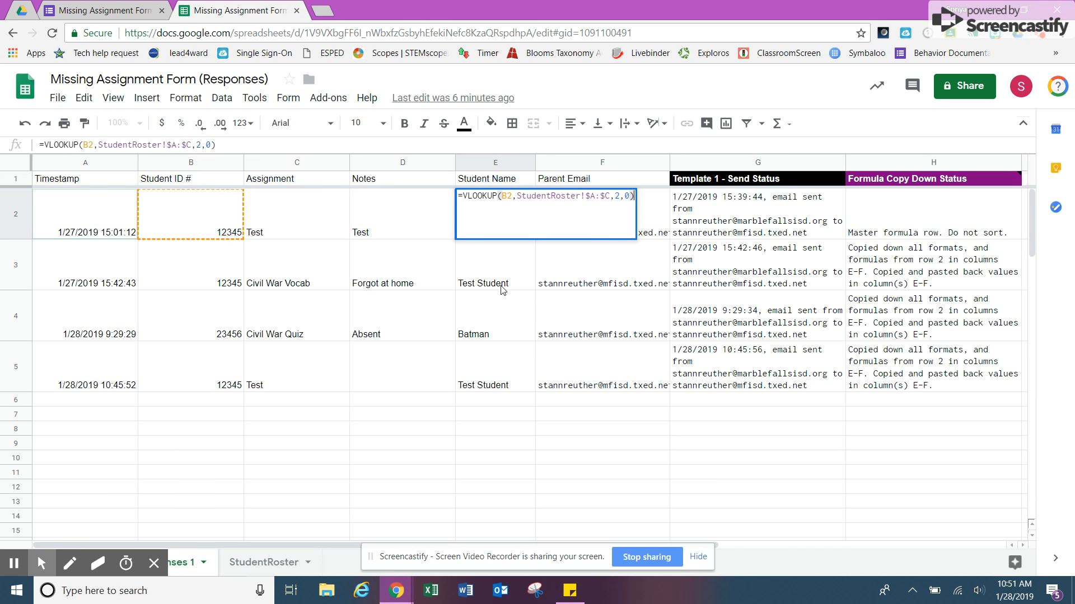
{"action": "key", "text": "Return"}
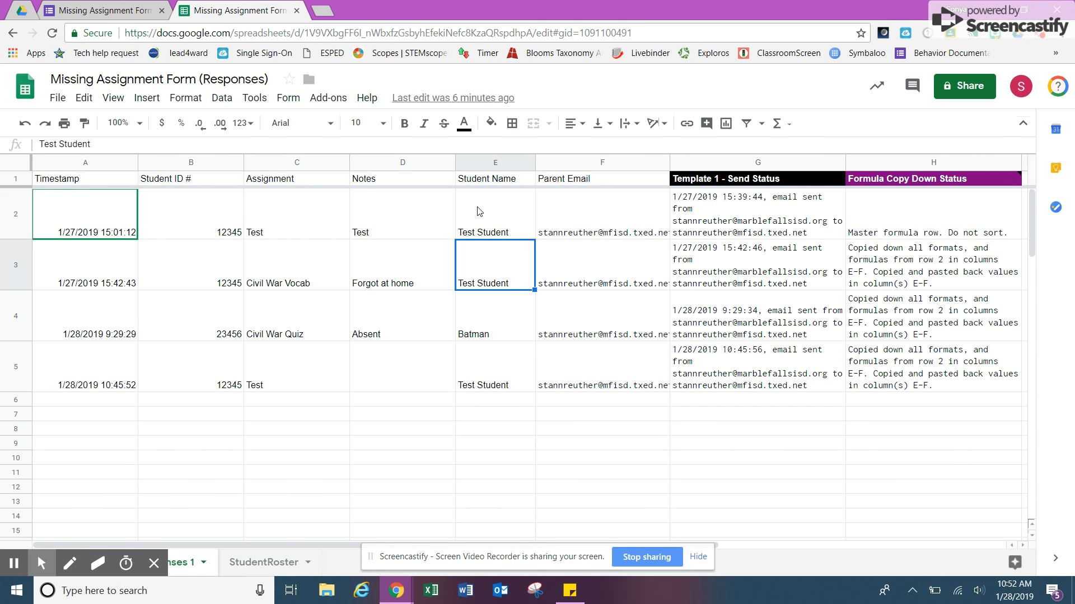
{"action": "left_click", "coordinate": [497, 213]}
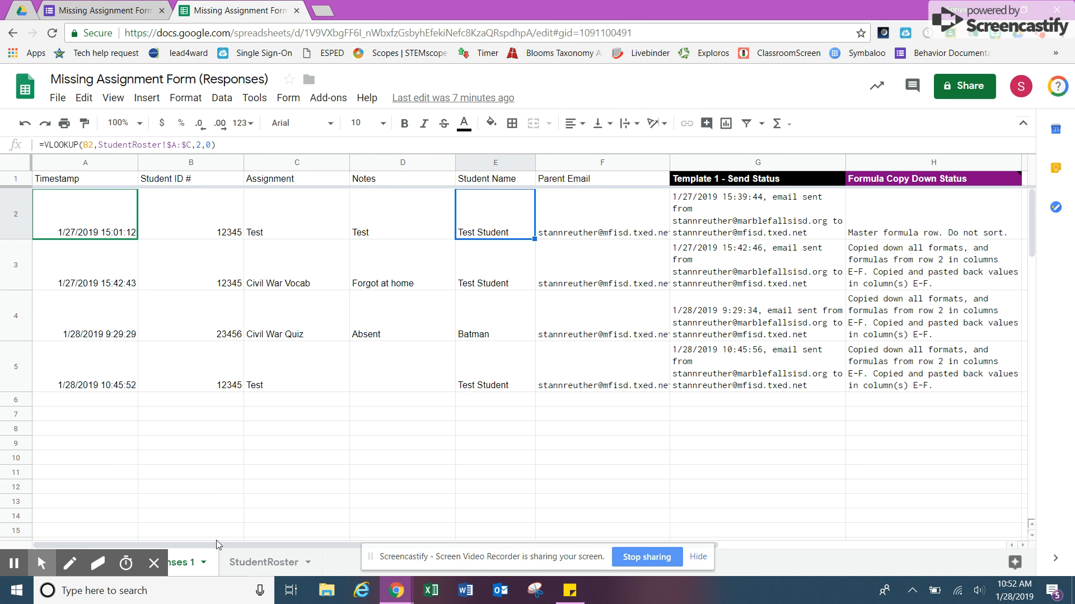
{"action": "left_click", "coordinate": [251, 566]}
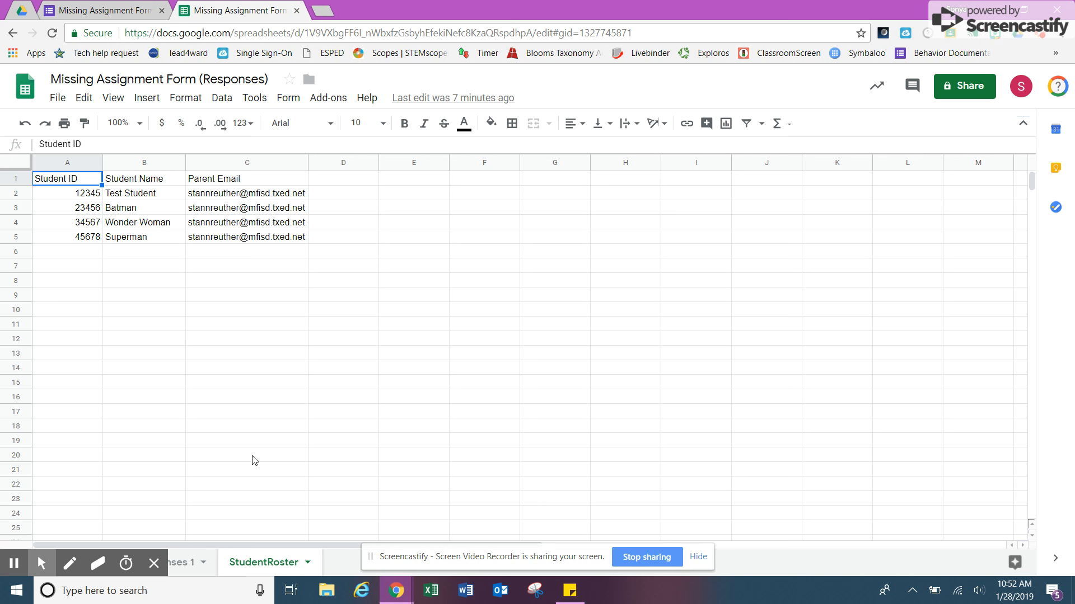
{"action": "left_click", "coordinate": [176, 565]}
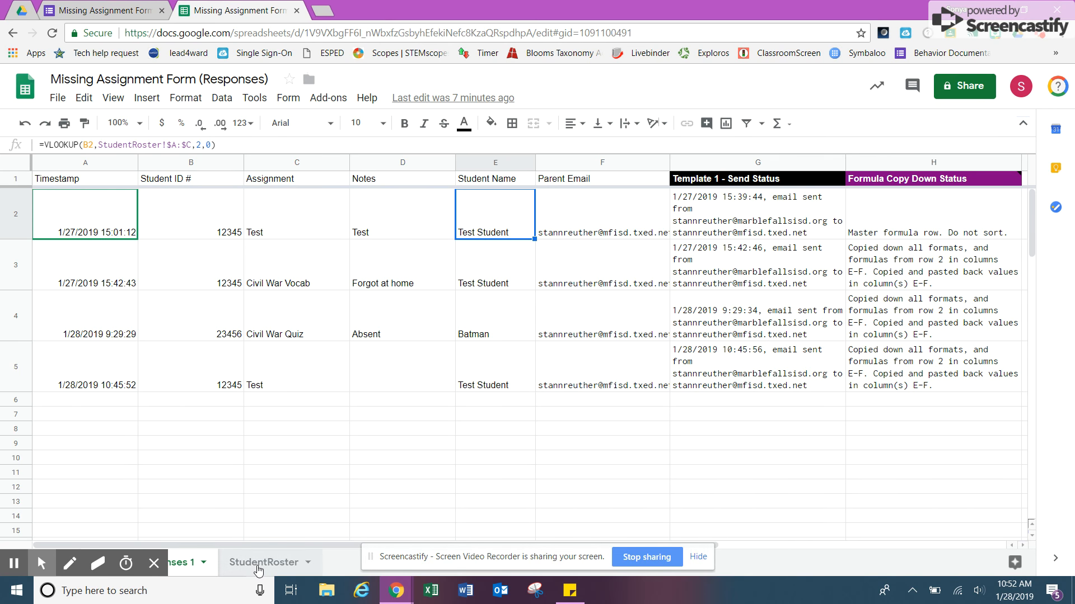
{"action": "left_click", "coordinate": [262, 562]}
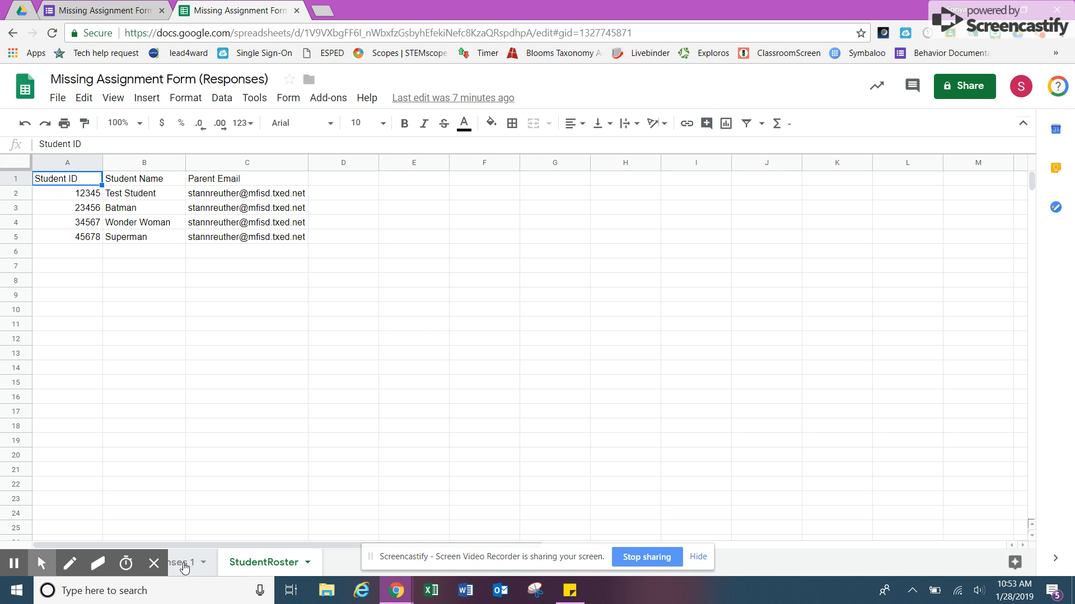
{"action": "left_click", "coordinate": [188, 565]}
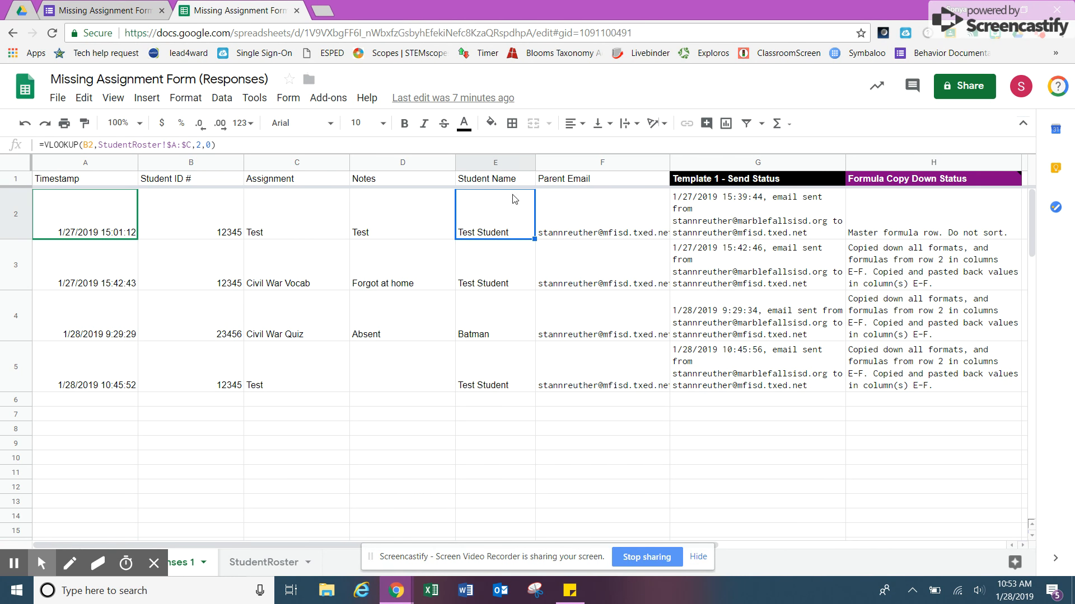
{"action": "double_click", "coordinate": [605, 208]}
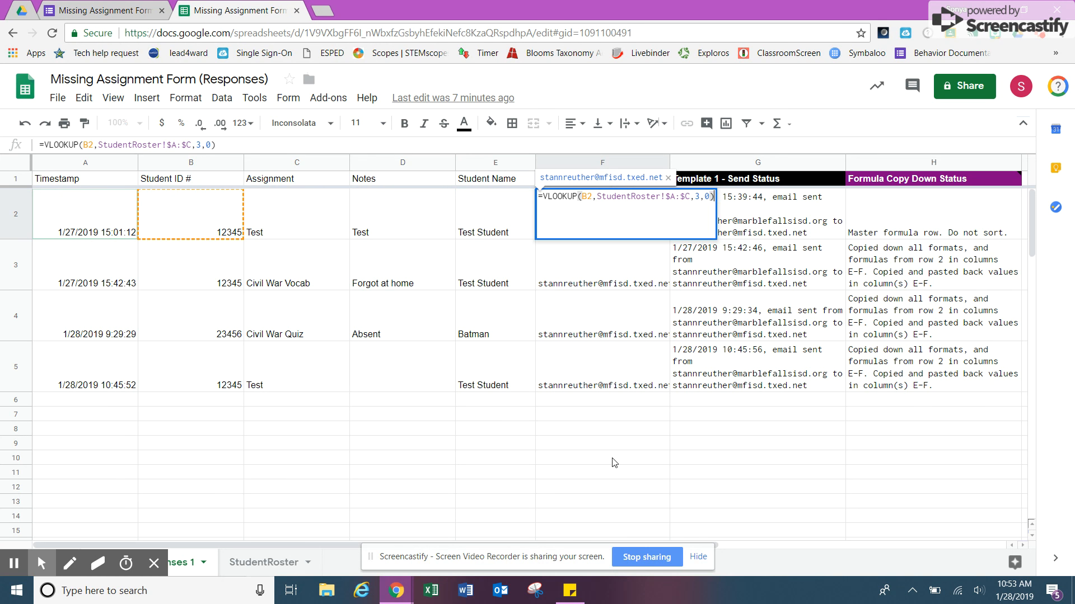
{"action": "left_click", "coordinate": [614, 462]}
{"action": "left_click", "coordinate": [591, 206]}
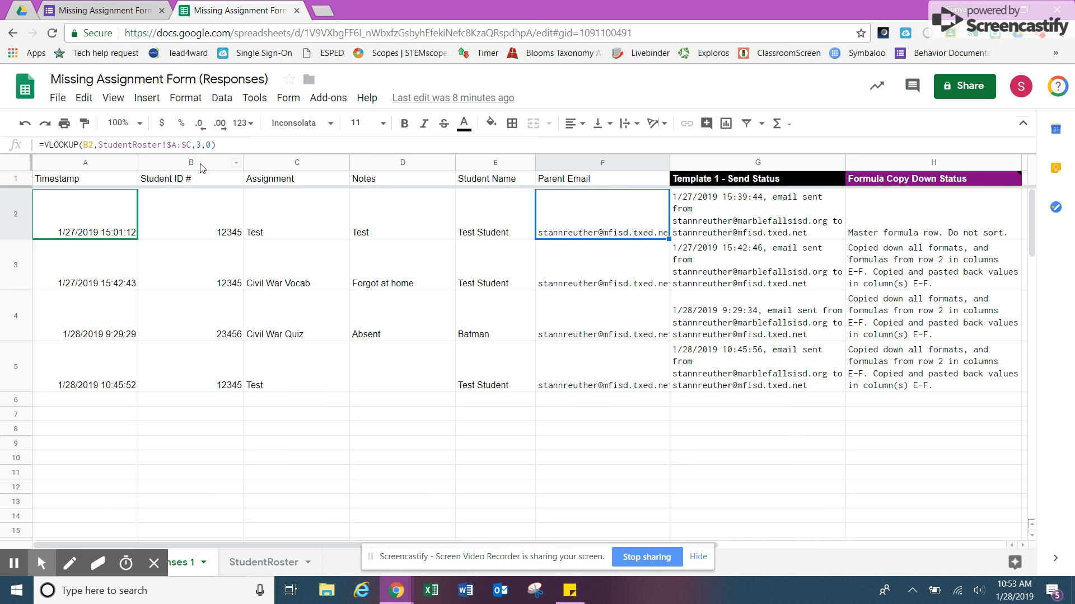
{"action": "left_click", "coordinate": [250, 565]}
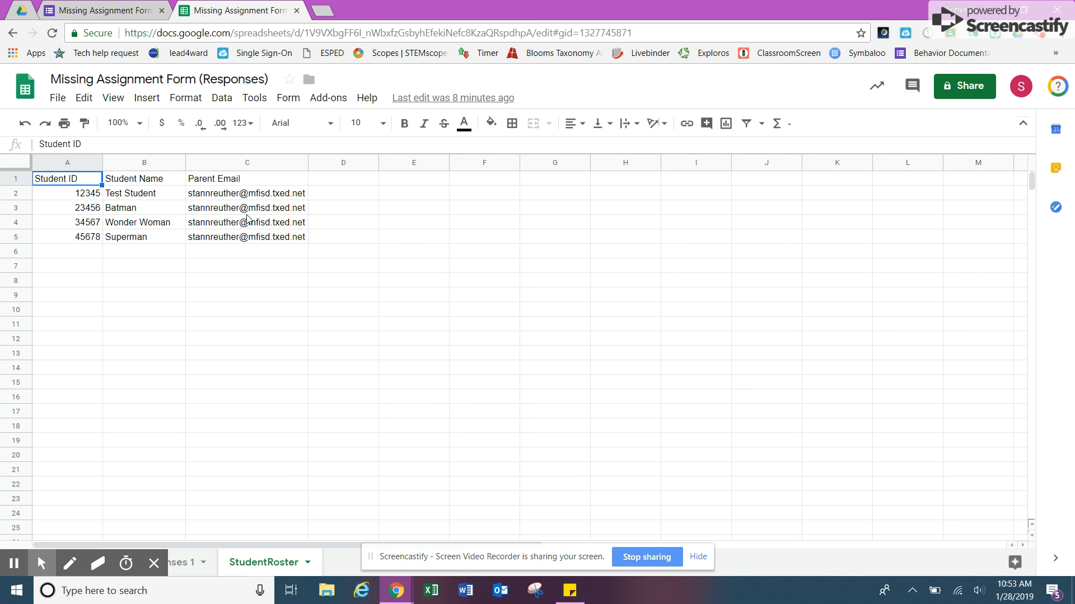
{"action": "left_click", "coordinate": [183, 564]}
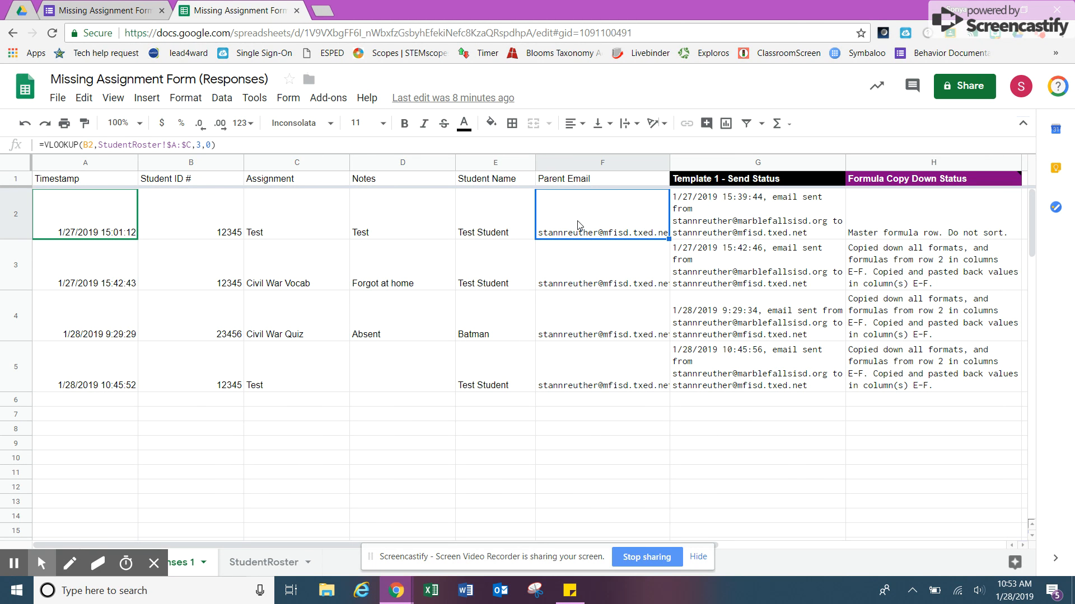
Launch formMule, save Template 1 to send for all rows, and open it for editing.
{"action": "left_click", "coordinate": [327, 99]}
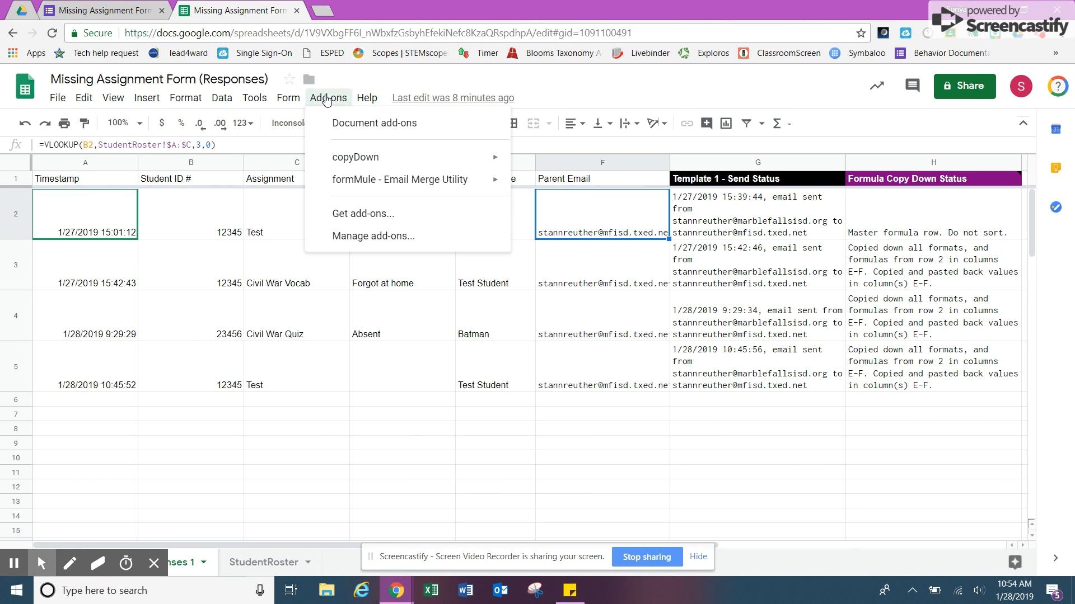
{"action": "mouse_move", "coordinate": [429, 189]}
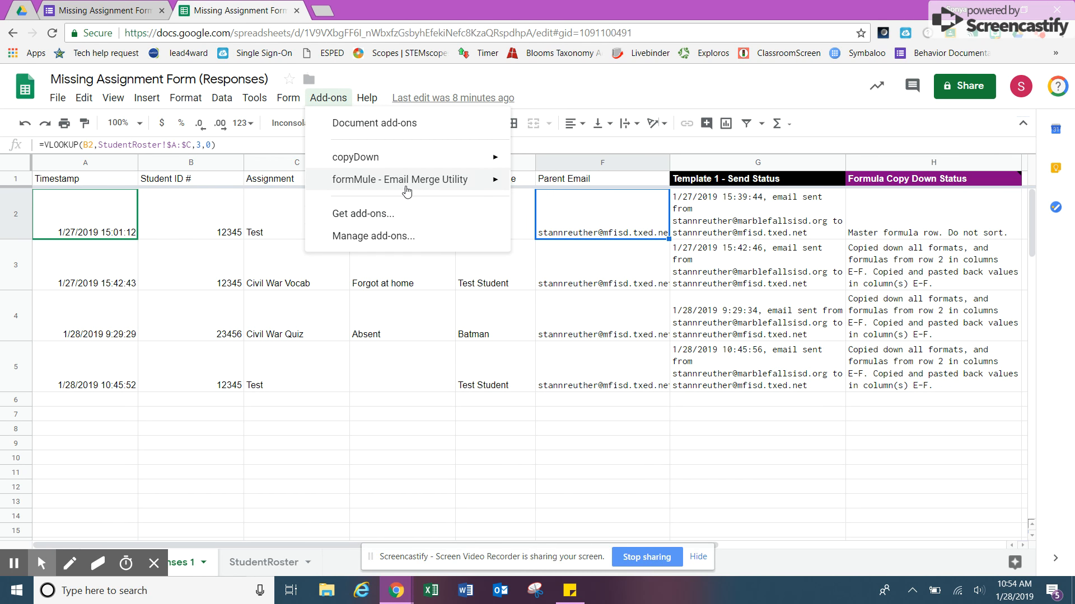
{"action": "left_click", "coordinate": [547, 185]}
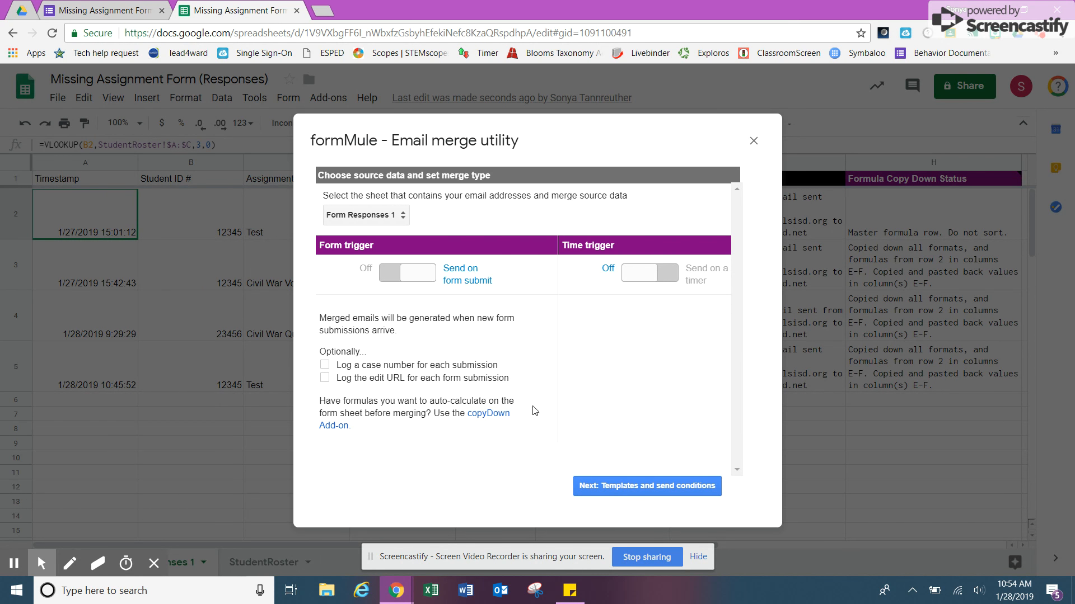
{"action": "left_click", "coordinate": [660, 488]}
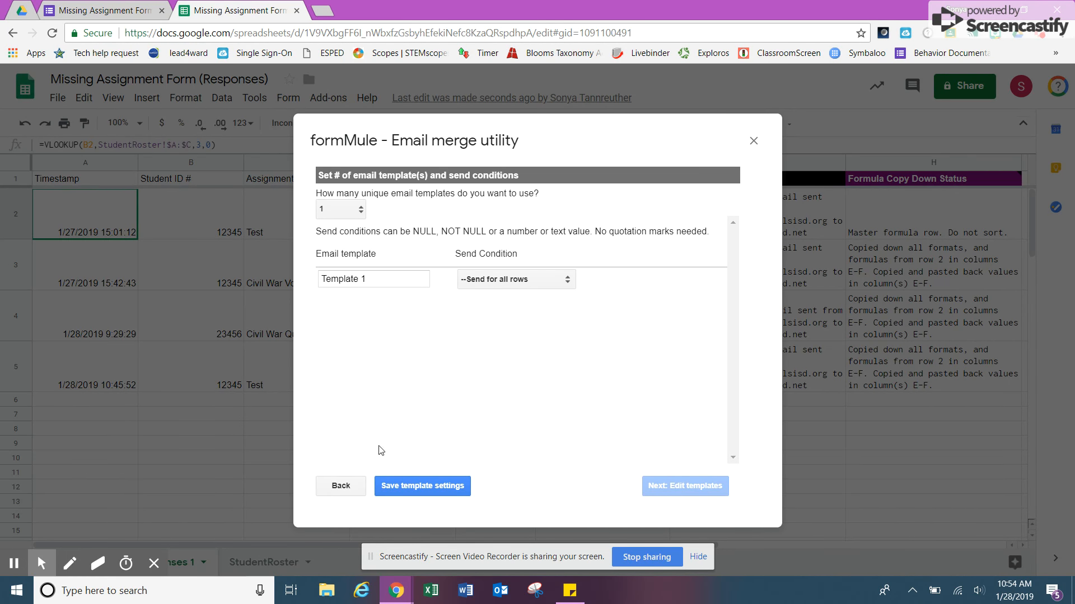
{"action": "left_click", "coordinate": [422, 491]}
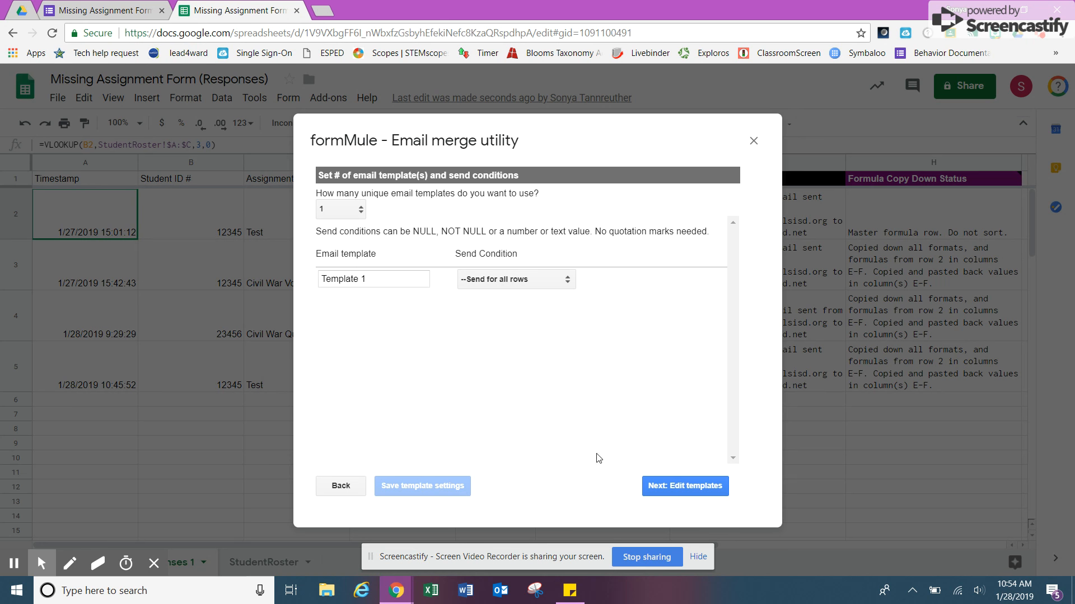
{"action": "left_click", "coordinate": [667, 489]}
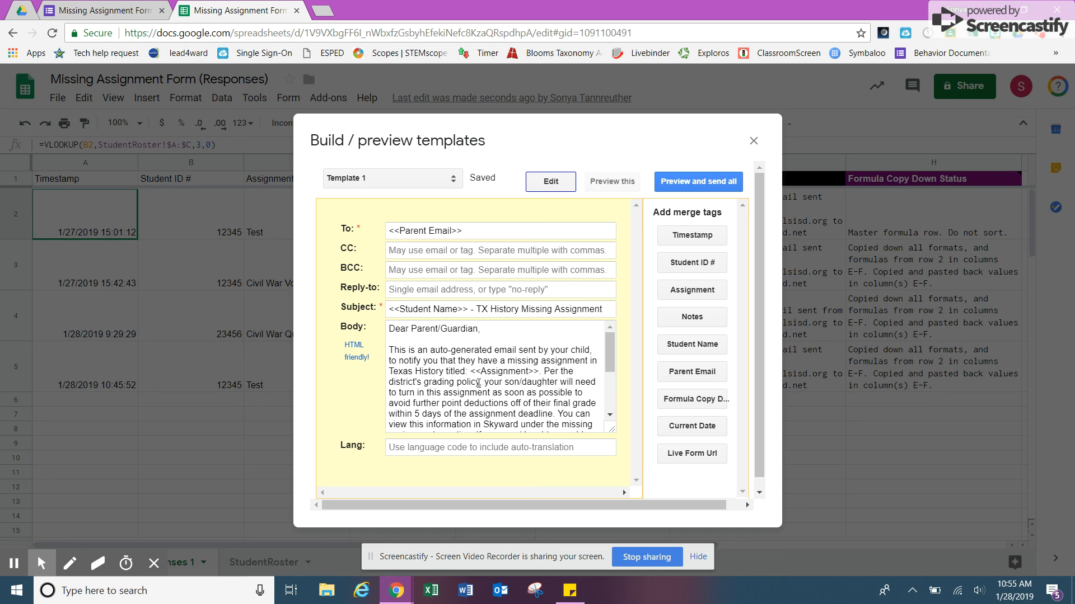
Review the parent email body and preview a send-all, which shows 0 emails pending.
{"action": "mouse_move", "coordinate": [611, 341]}
{"action": "left_mouse_down"}
{"action": "mouse_move", "coordinate": [620, 392]}
{"action": "mouse_move", "coordinate": [609, 331]}
{"action": "left_mouse_up"}
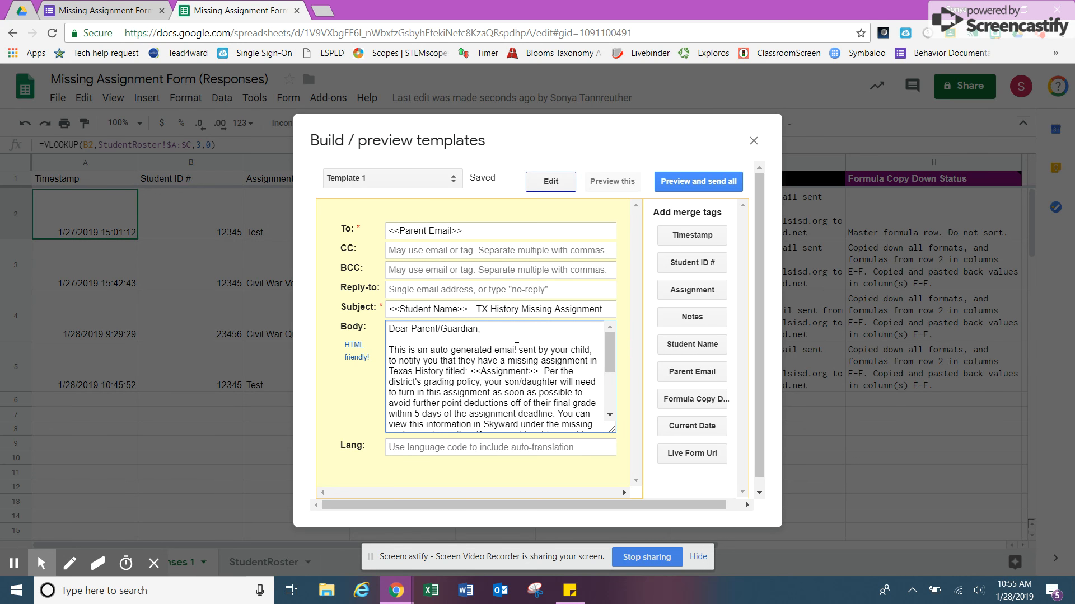
{"action": "left_click_drag", "start_coordinate": [612, 340], "coordinate": [614, 371]}
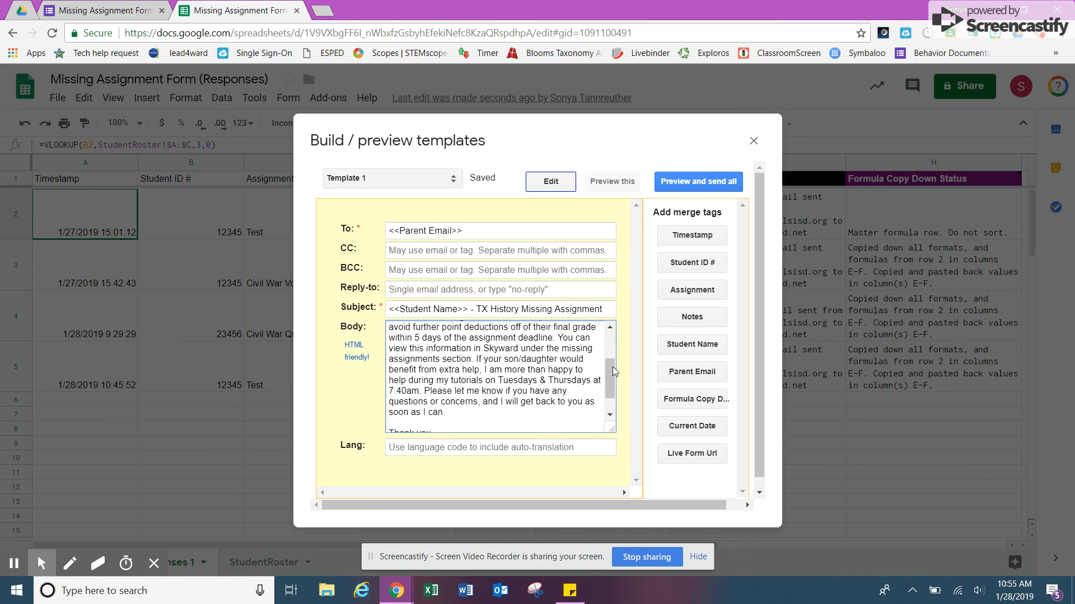
{"action": "scroll", "coordinate": [609, 369], "scroll_direction": "down", "scroll_amount": 2}
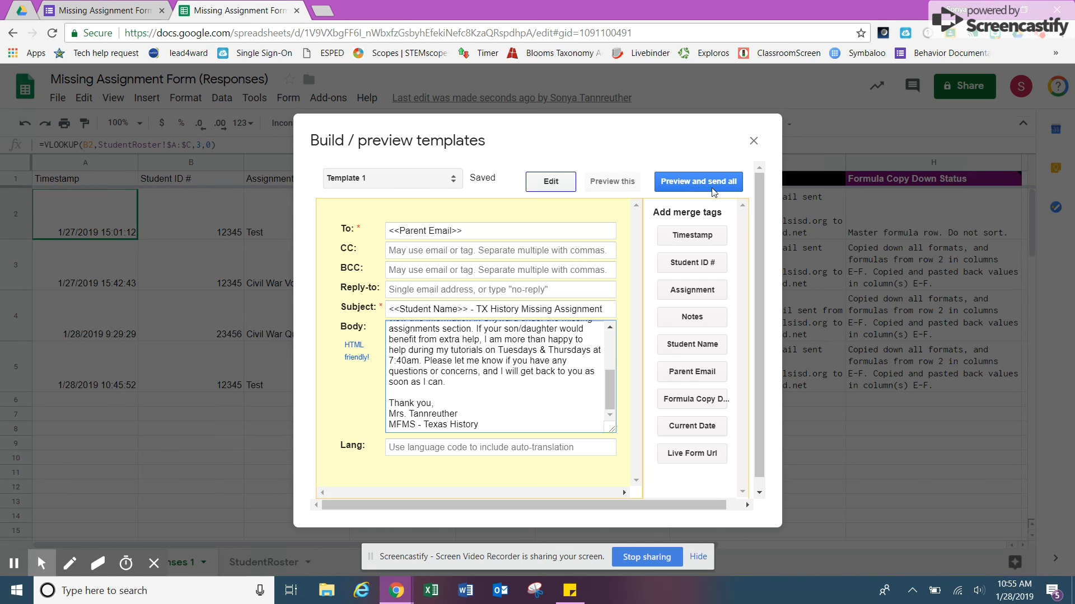
{"action": "left_click", "coordinate": [693, 183]}
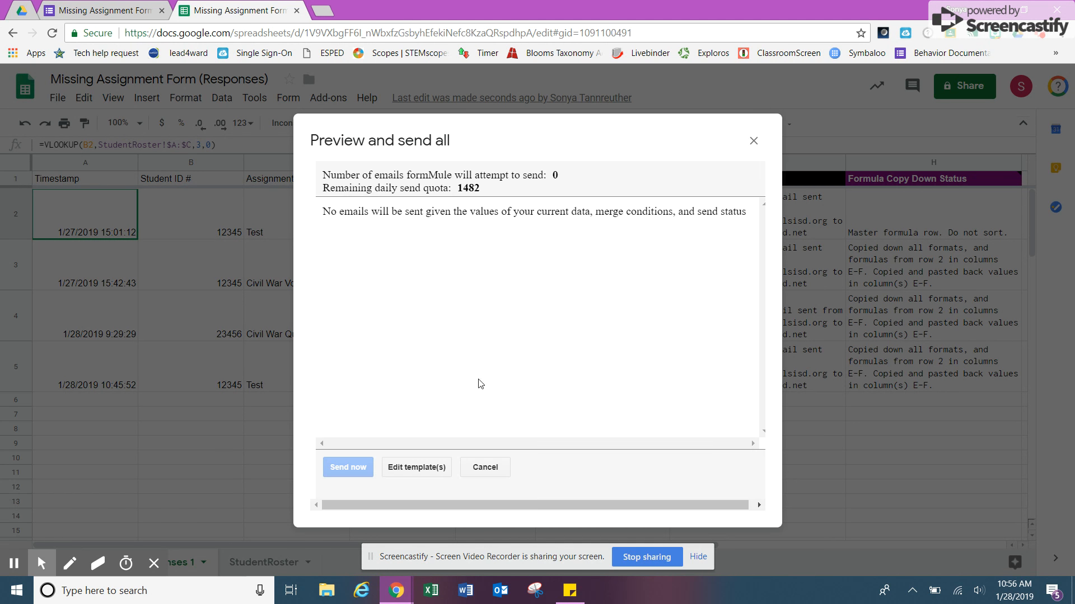
Close the formMule send preview to return to Form Responses 1.
{"action": "left_click", "coordinate": [753, 142]}
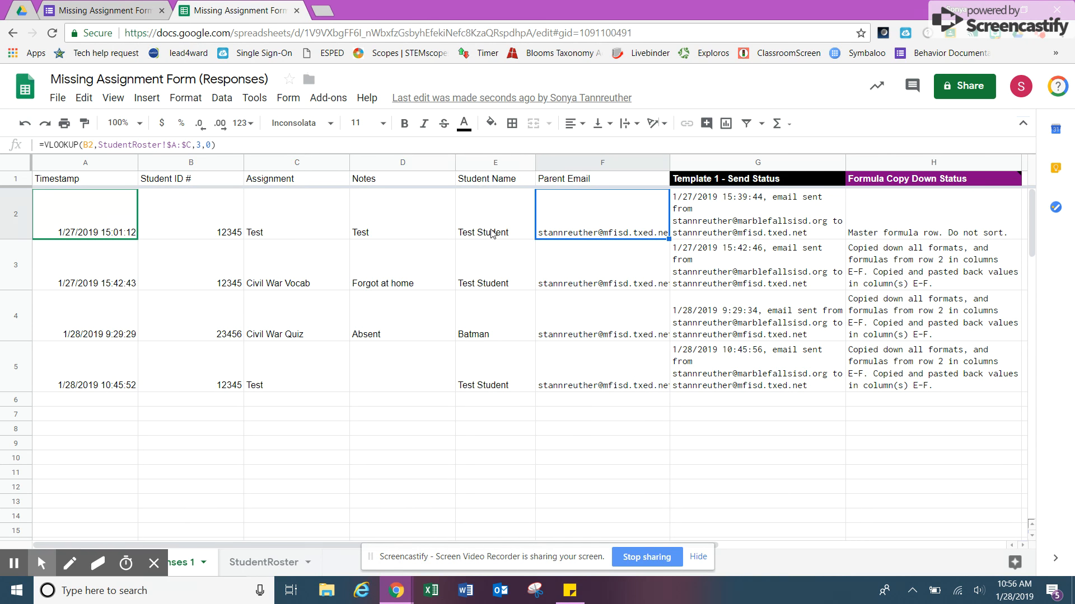
Open copyDown settings for the row 2 Student Name and Parent Email formulas.
{"action": "left_click", "coordinate": [328, 100]}
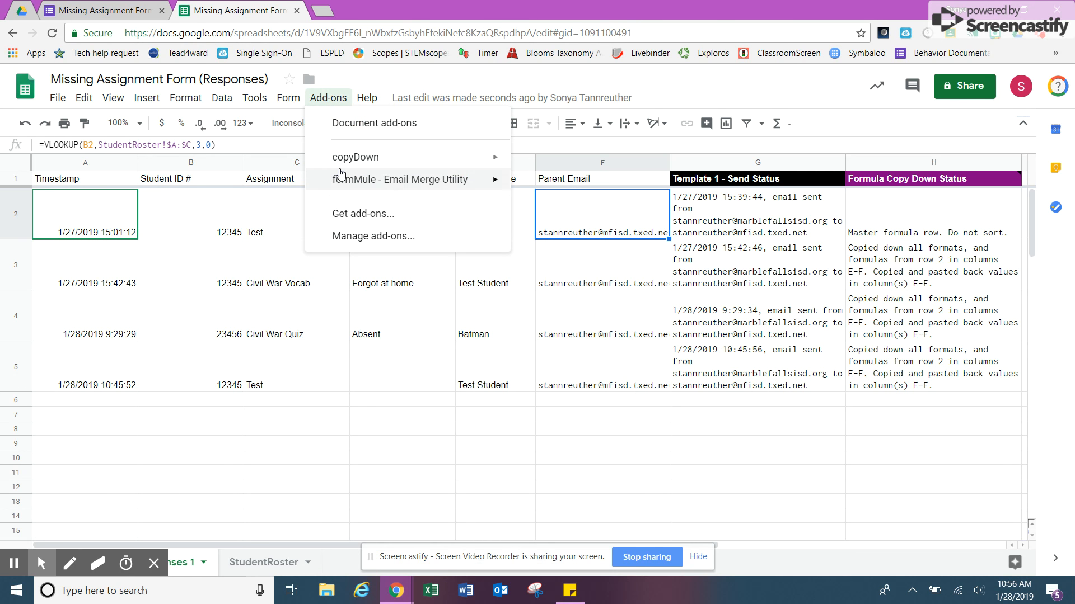
{"action": "mouse_move", "coordinate": [341, 178]}
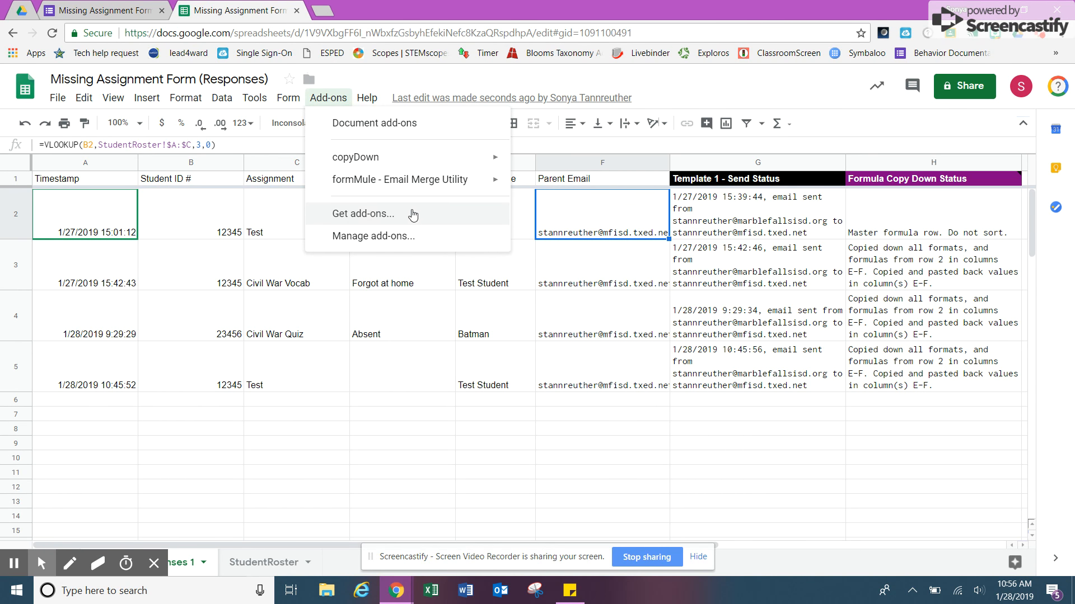
{"action": "mouse_move", "coordinate": [469, 160]}
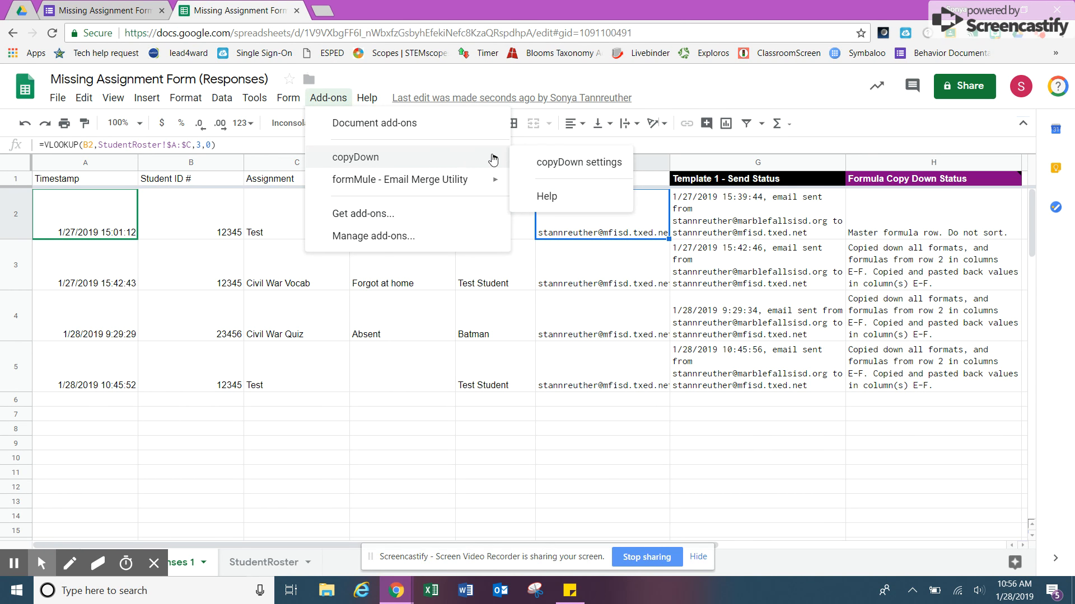
{"action": "left_click", "coordinate": [565, 162]}
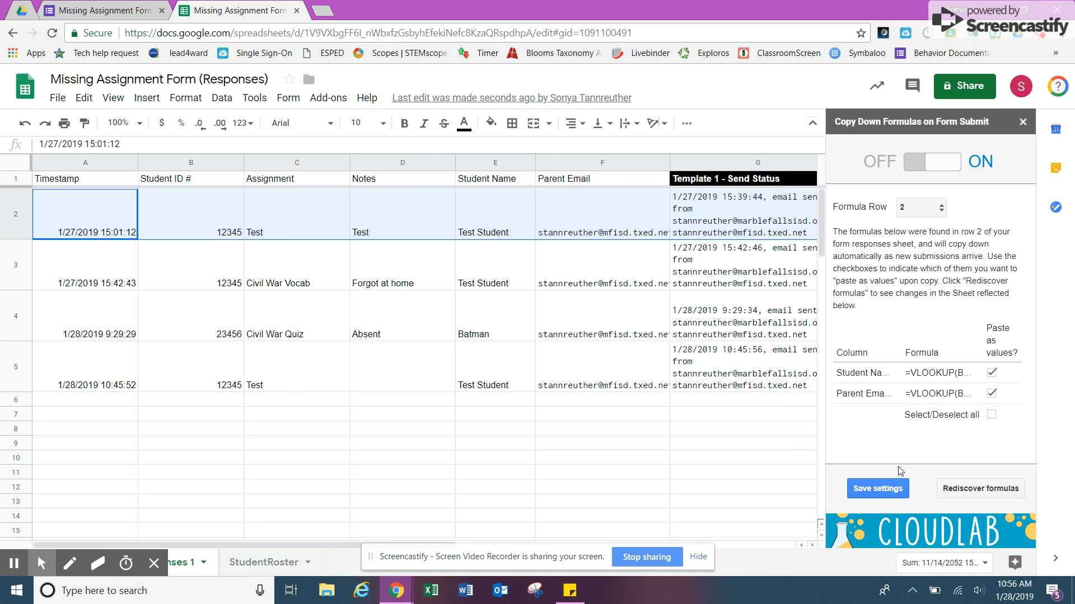
Save the copyDown settings with copy-down on, close the panel, and return to Google Forms.
{"action": "left_click", "coordinate": [879, 495]}
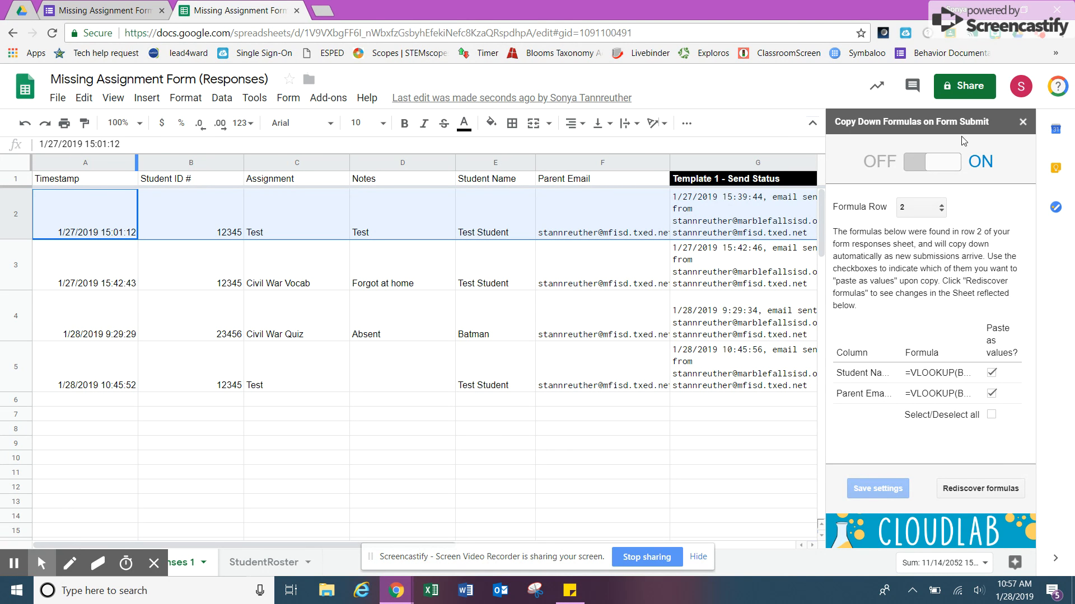
{"action": "left_click", "coordinate": [1022, 122]}
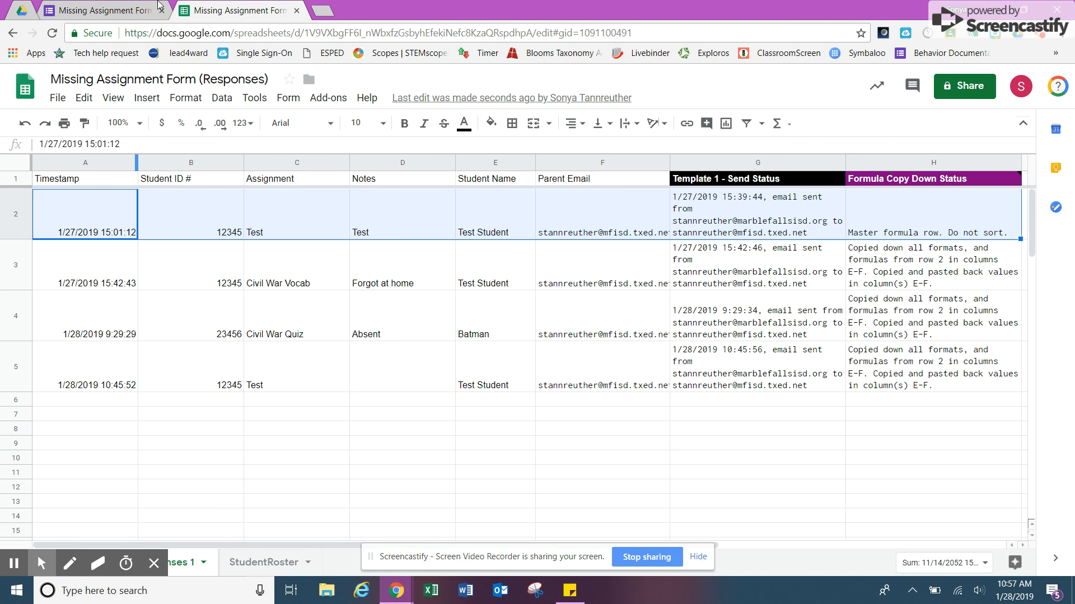
{"action": "left_click", "coordinate": [72, 15]}
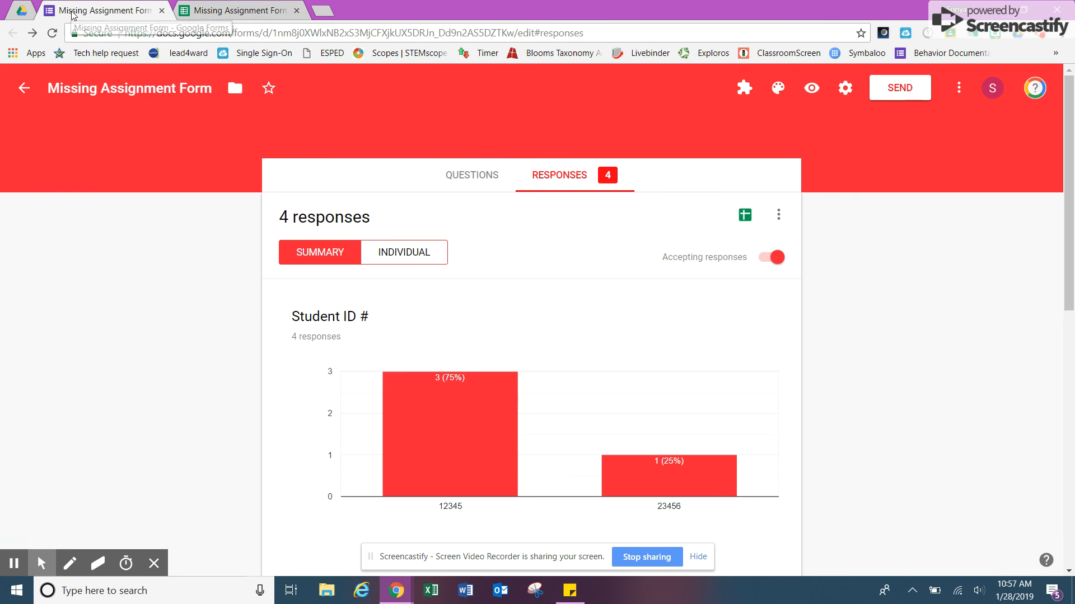
In the live form preview, submit a test Student ID with assignment 'Vocab Quiz'.
{"action": "left_click", "coordinate": [812, 90]}
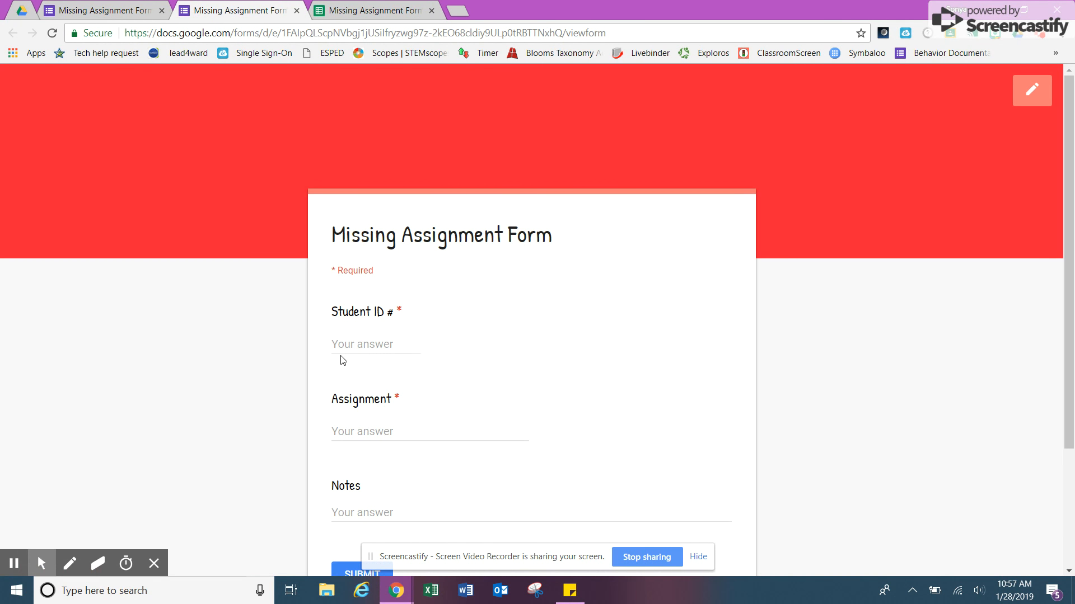
{"action": "left_click", "coordinate": [338, 346]}
{"action": "type", "text": "345+67"}
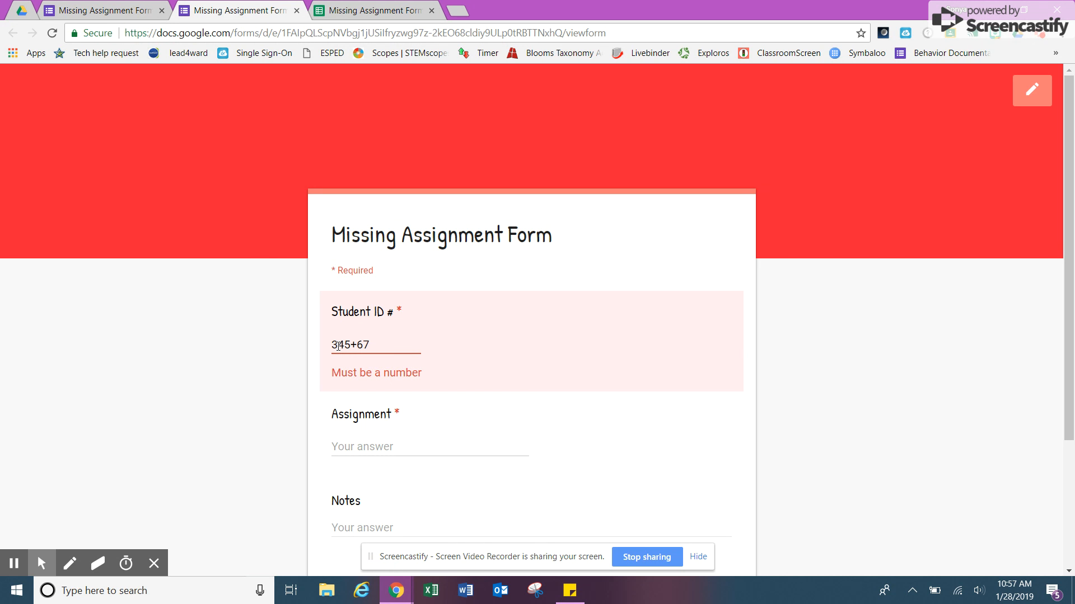
{"action": "key", "text": "BackSpace"}
{"action": "key", "text": "BackSpace"}
{"action": "key", "text": "BackSpace"}
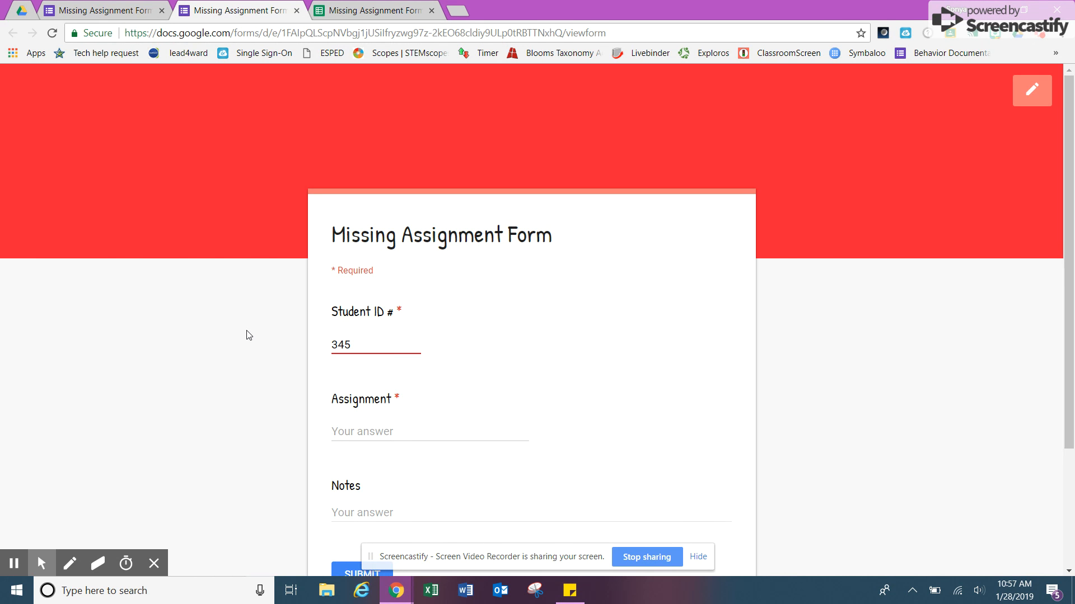
{"action": "type", "text": "67"}
{"action": "left_click", "coordinate": [353, 425]}
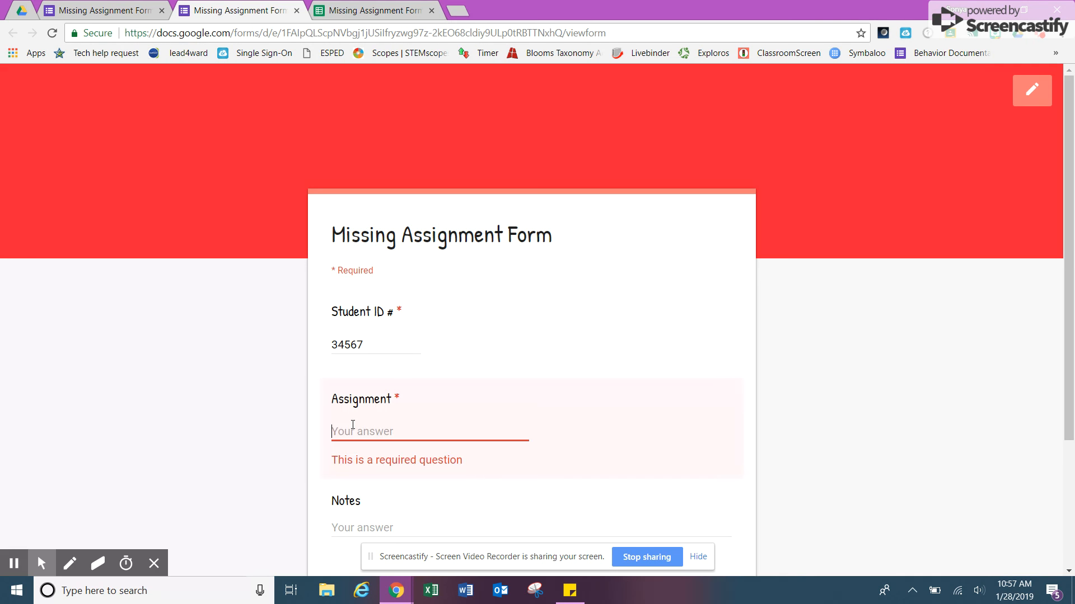
{"action": "type", "text": "Vocab Quiz"}
{"action": "left_click", "coordinate": [855, 403]}
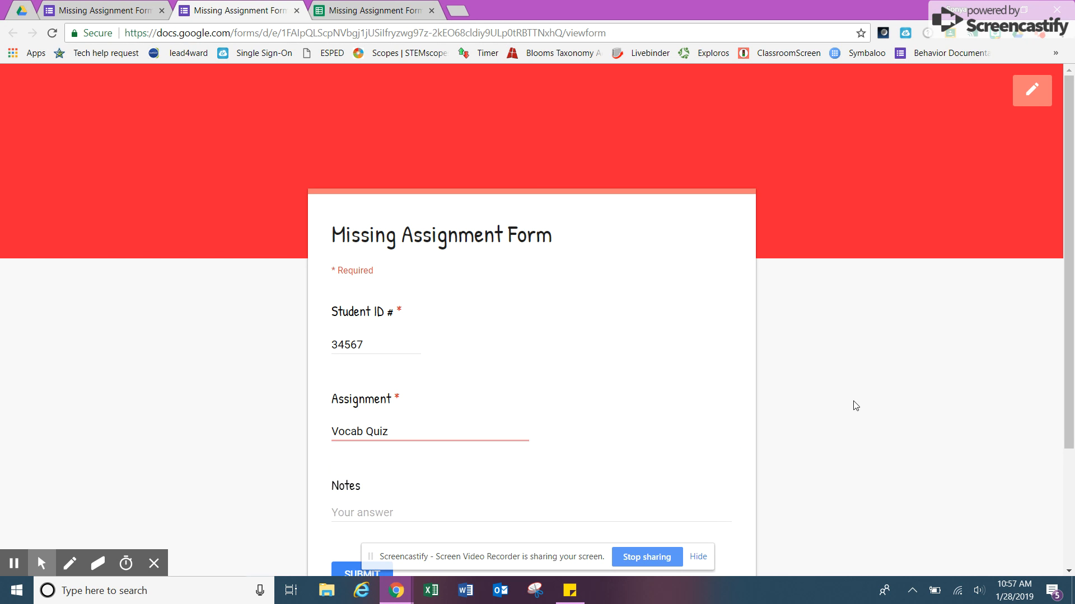
{"action": "scroll", "coordinate": [1071, 311], "scroll_direction": "down", "scroll_amount": 2}
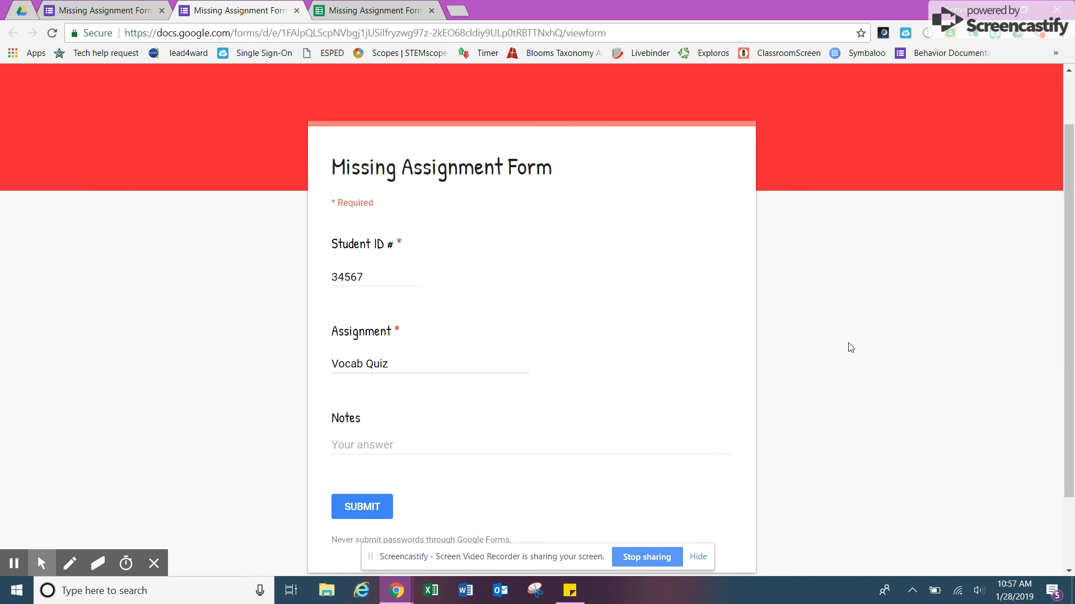
{"action": "left_click", "coordinate": [364, 508]}
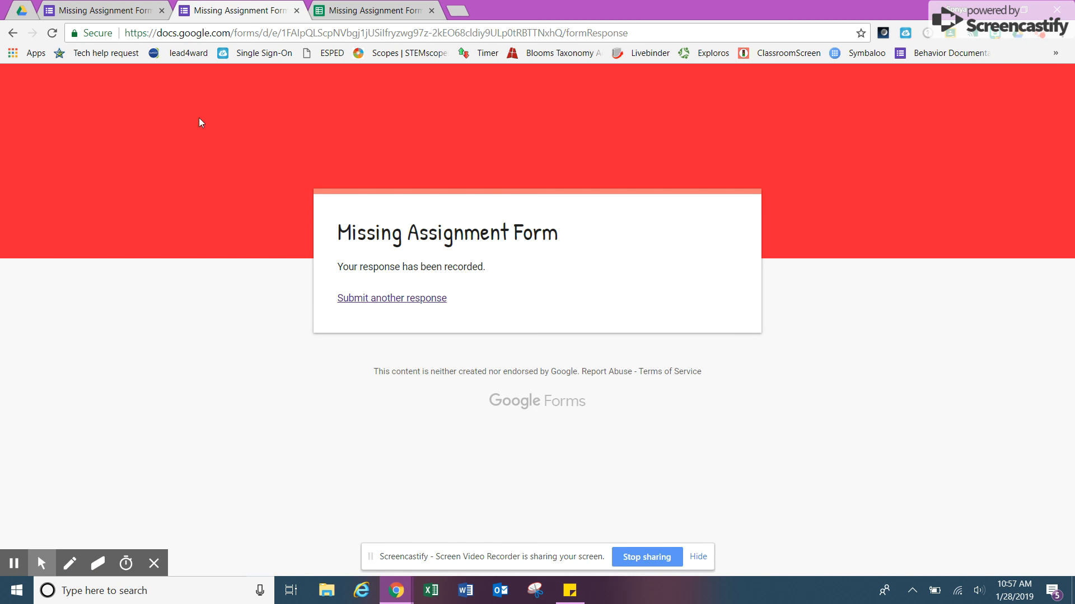
Switch to the responses sheet to see the Vocab Quiz row auto-filled and marked emailed.
{"action": "left_click", "coordinate": [368, 11]}
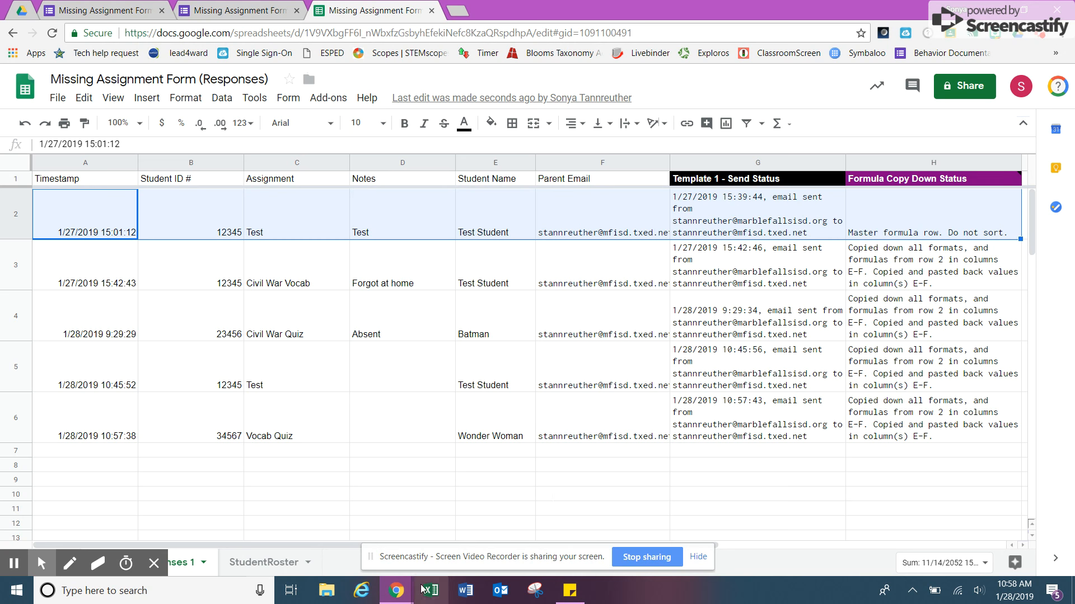
Switch to Outlook to read the TX History Missing Assignment email about Vocab Quiz.
{"action": "left_click", "coordinate": [501, 591]}
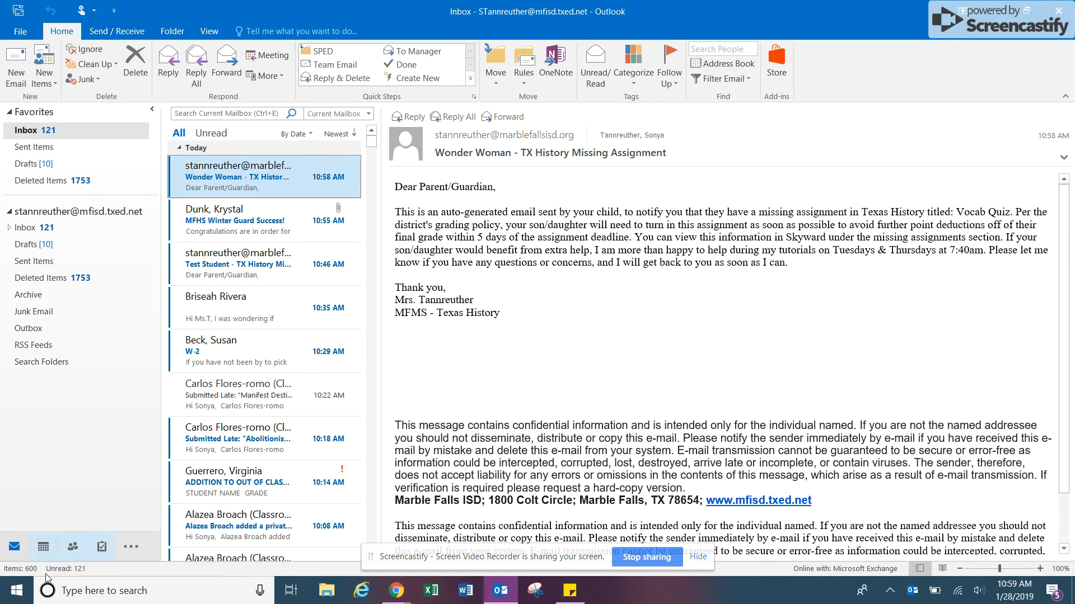
Switch from Outlook back to the Missing Assignment Form (Responses) sheet in Chrome.
{"action": "key", "text": "alt+Tab"}
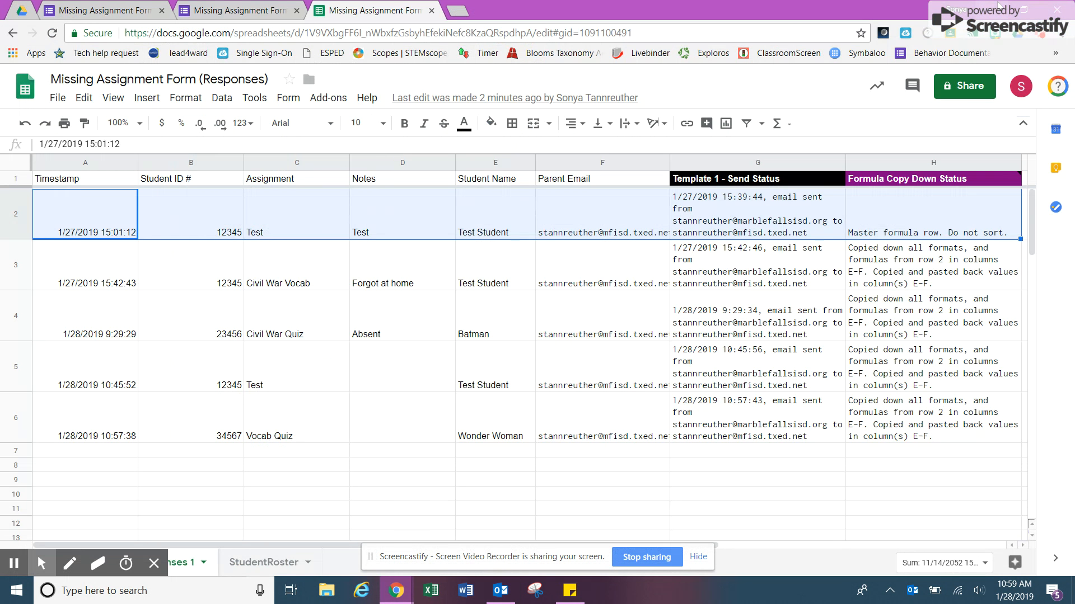